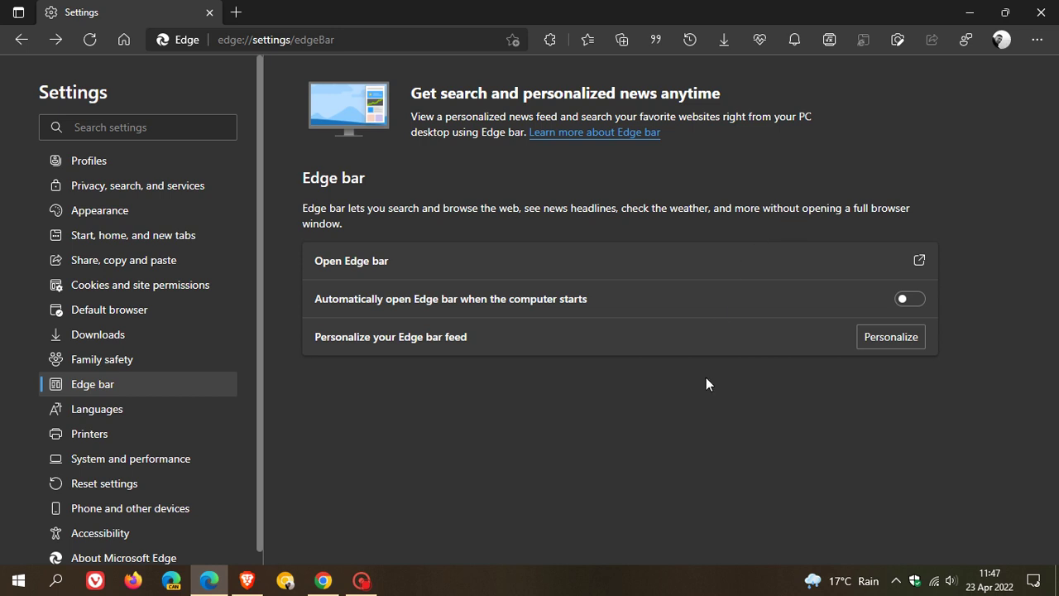
{"action": "left_click", "coordinate": [841, 584]}
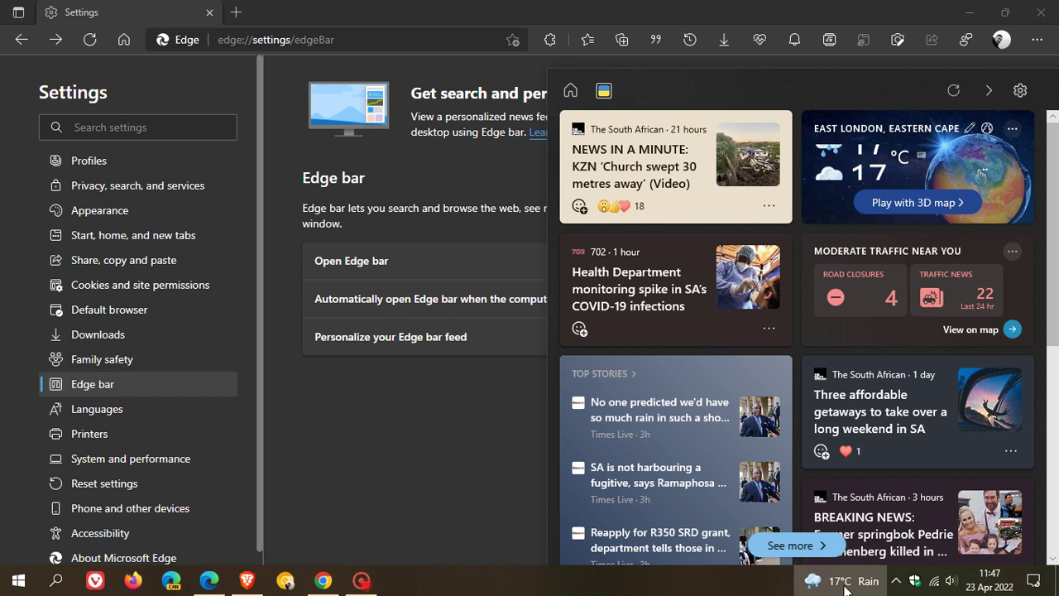
{"action": "left_click", "coordinate": [844, 584]}
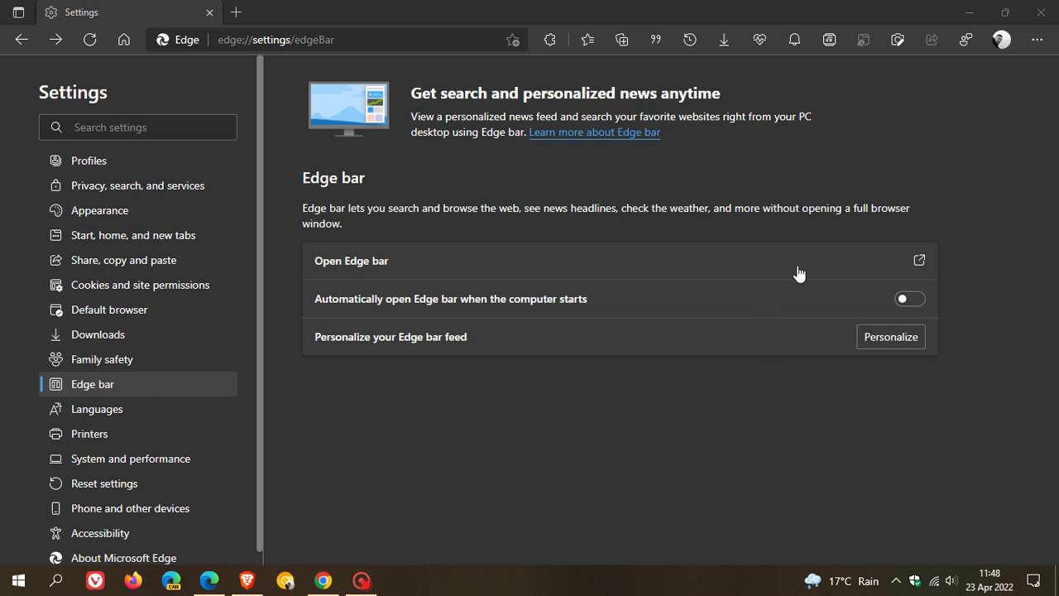
- Launch the Edge bar, then quit it from its system tray icon
{"action": "left_click", "coordinate": [919, 261]}
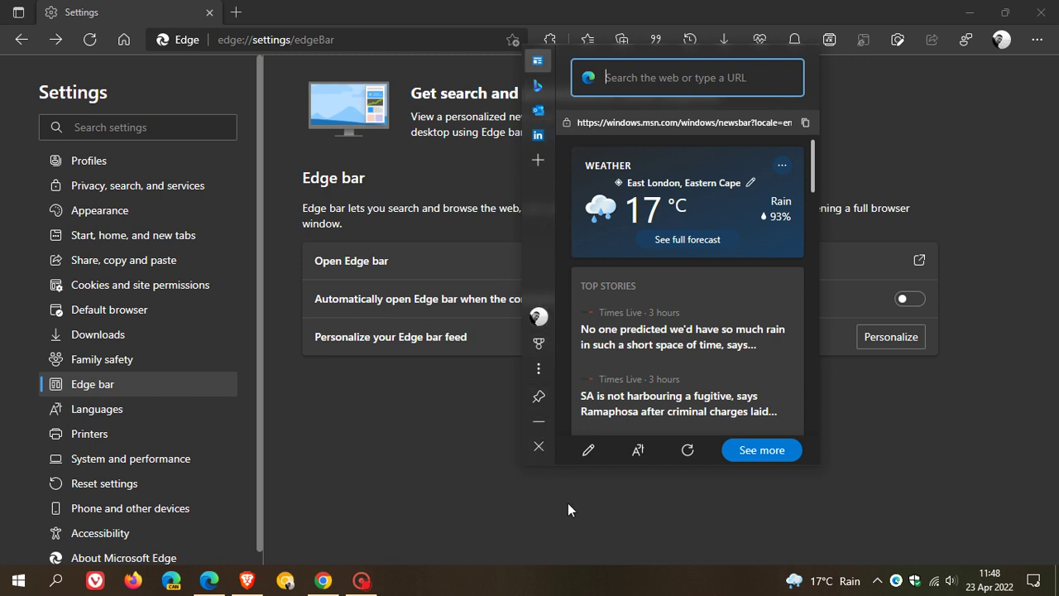
{"action": "left_click", "coordinate": [896, 589]}
{"action": "right_click", "coordinate": [896, 584]}
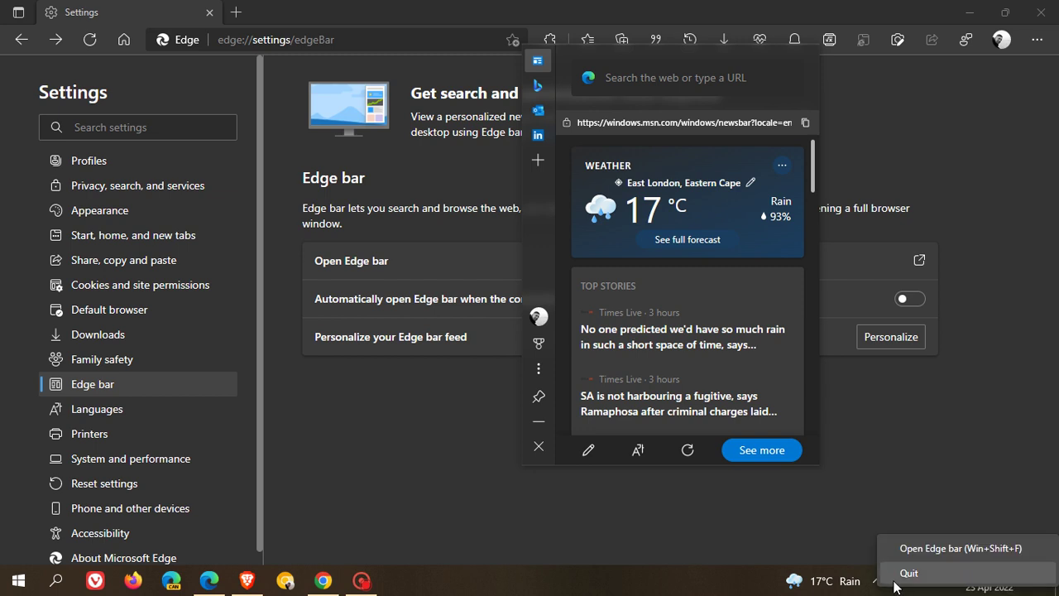
{"action": "left_click", "coordinate": [909, 570]}
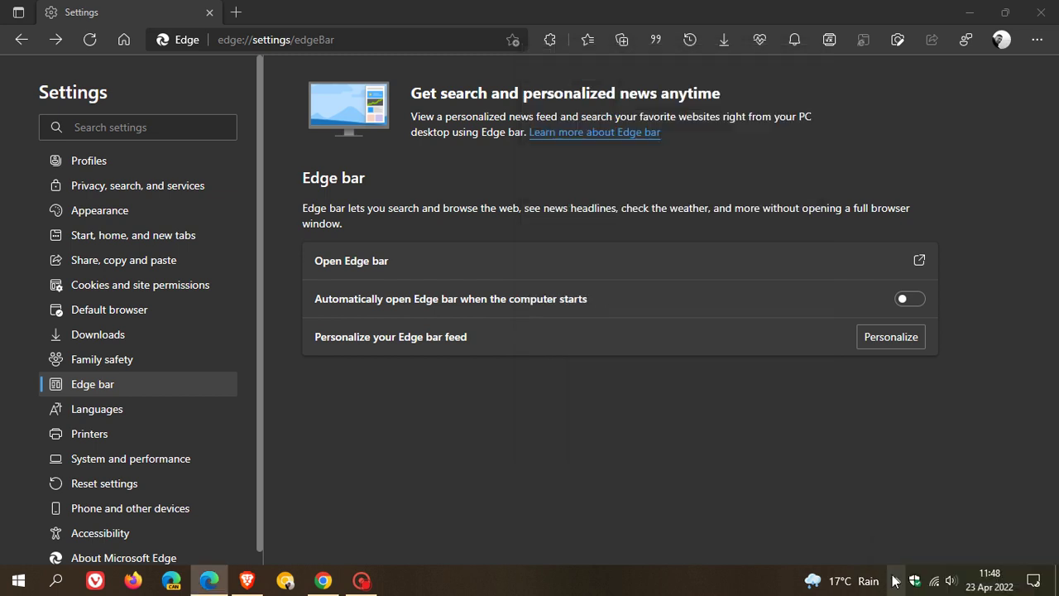
- Look at the menu's More tools > Launch Edge bar entry, then open a new tab
{"action": "left_click", "coordinate": [1037, 39]}
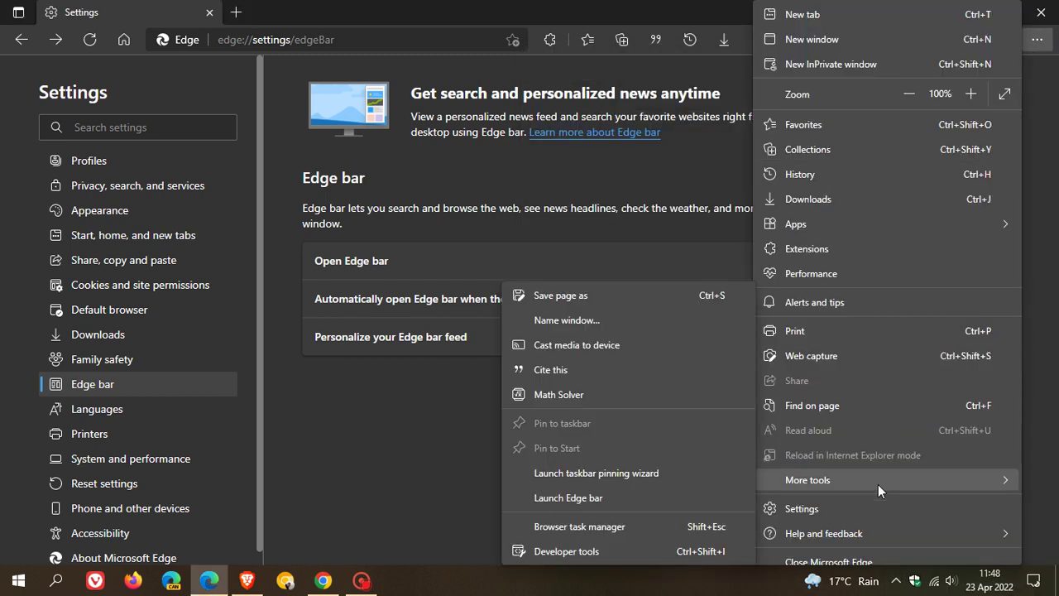
{"action": "mouse_move", "coordinate": [827, 481]}
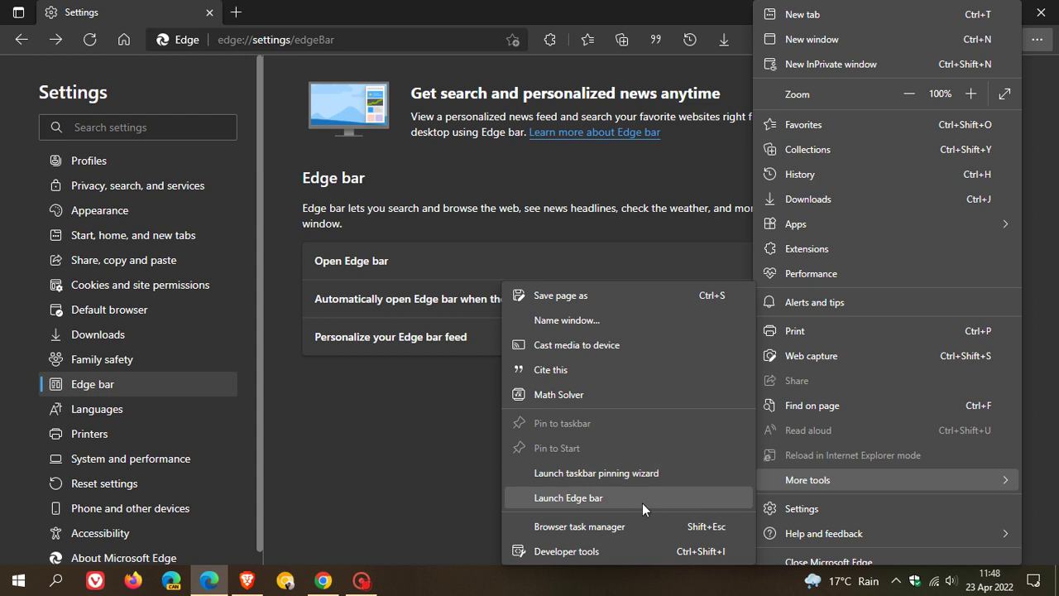
{"action": "left_click", "coordinate": [385, 484]}
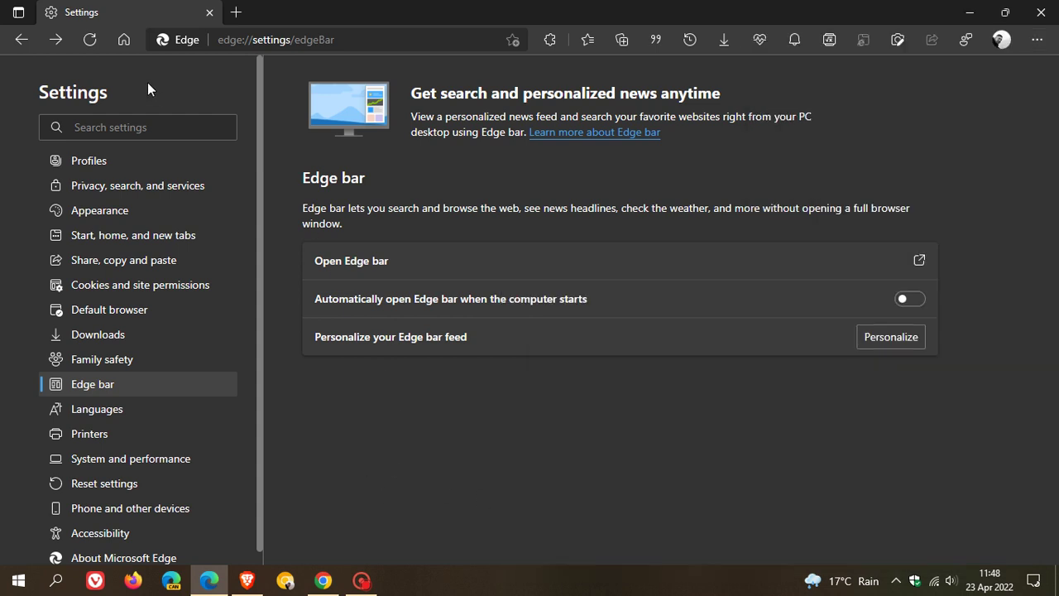
{"action": "left_click", "coordinate": [122, 43]}
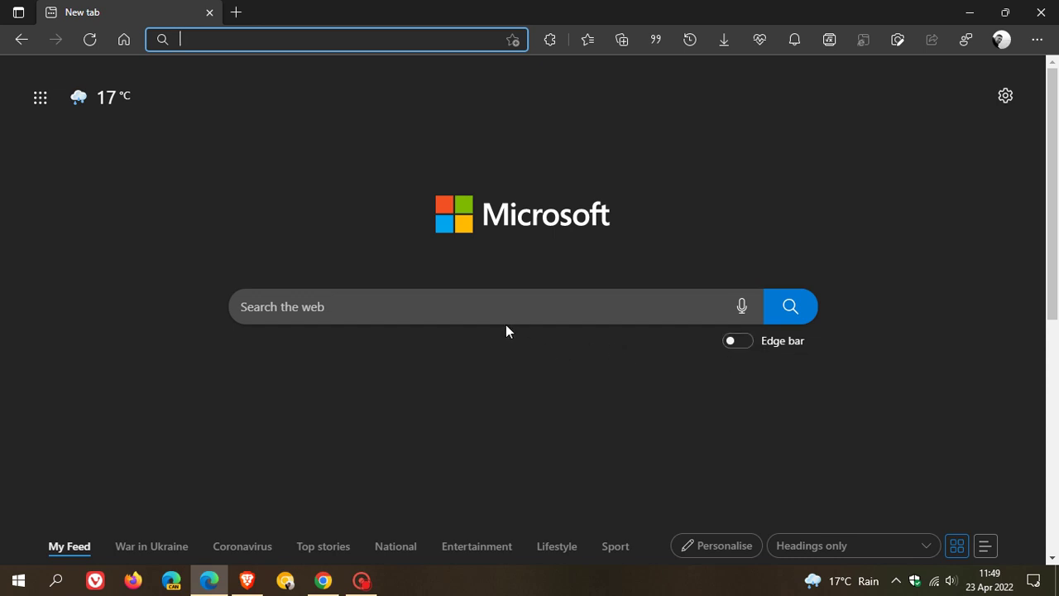
{"action": "left_click", "coordinate": [1006, 97]}
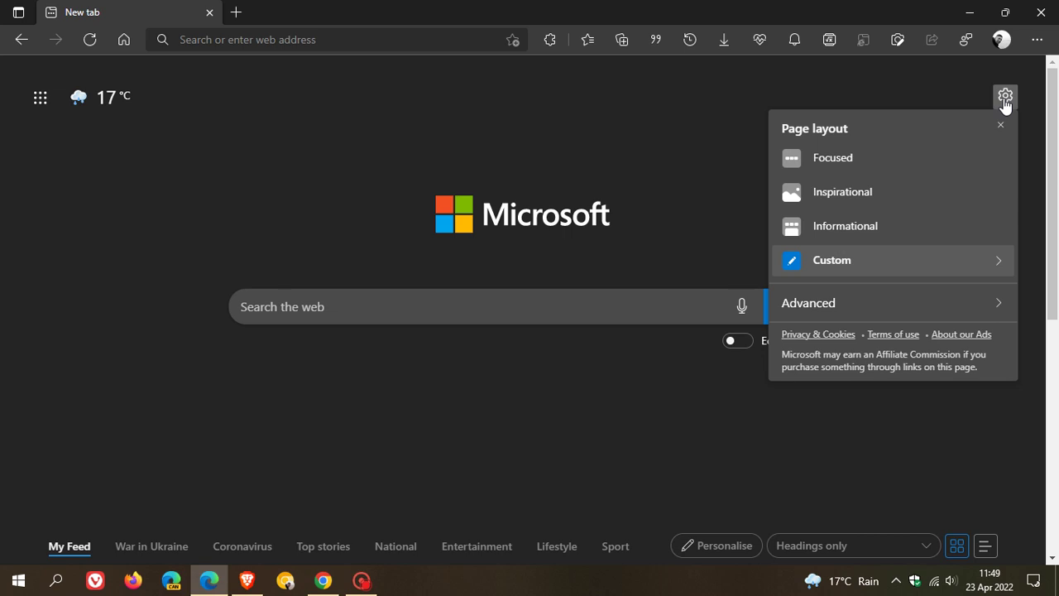
{"action": "left_click", "coordinate": [929, 274]}
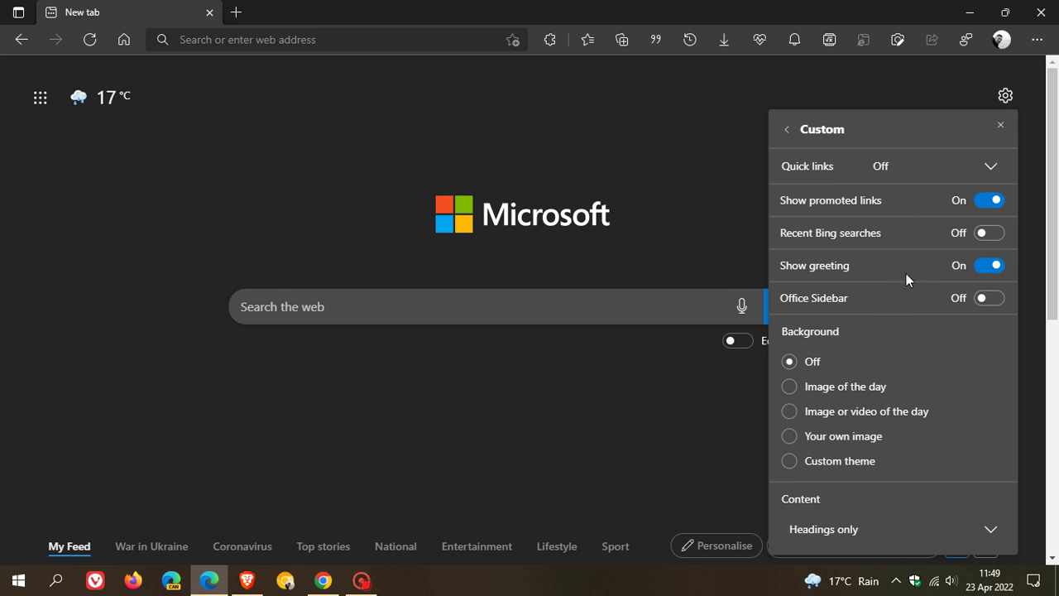
{"action": "left_click", "coordinate": [697, 427]}
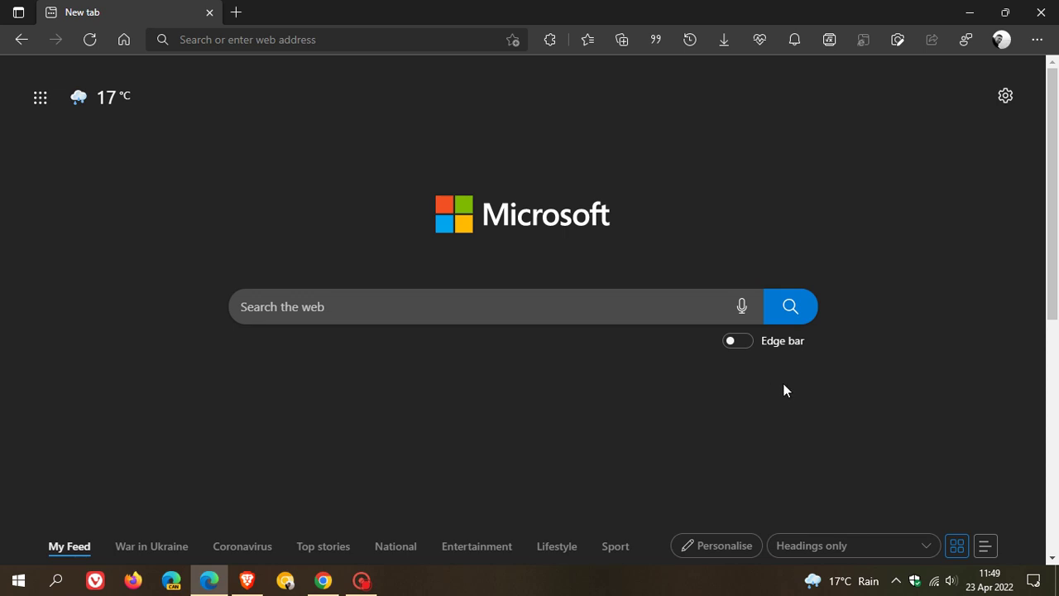
{"action": "left_click", "coordinate": [739, 341]}
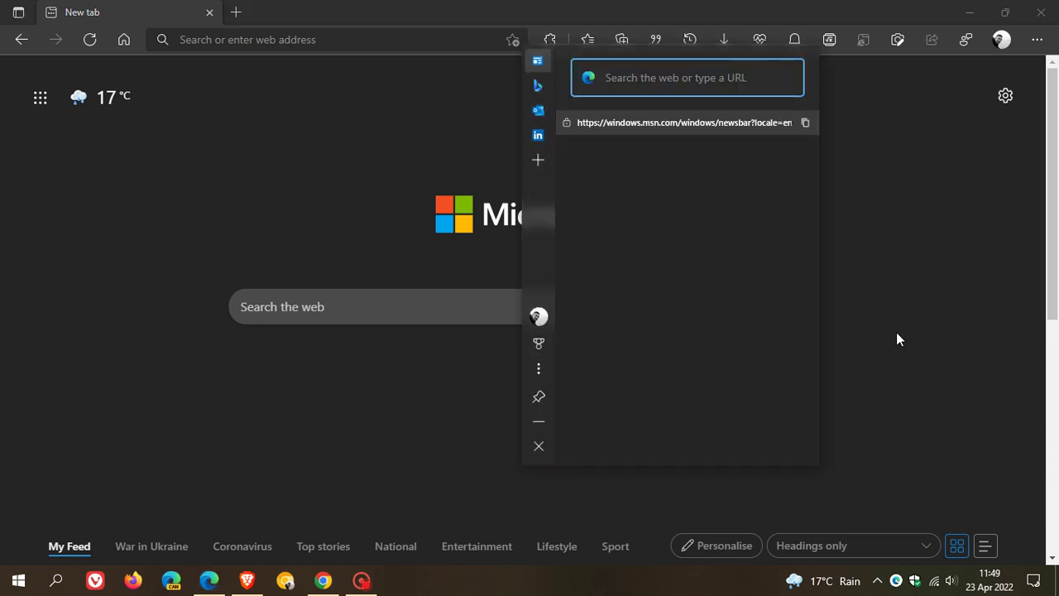
{"action": "left_click", "coordinate": [895, 333]}
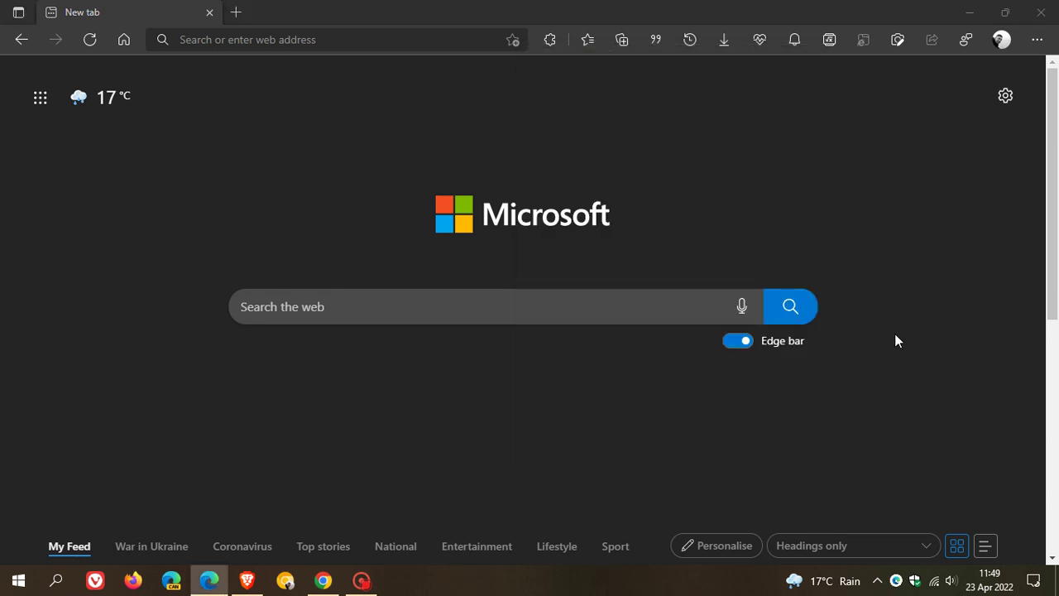
{"action": "left_click", "coordinate": [732, 342]}
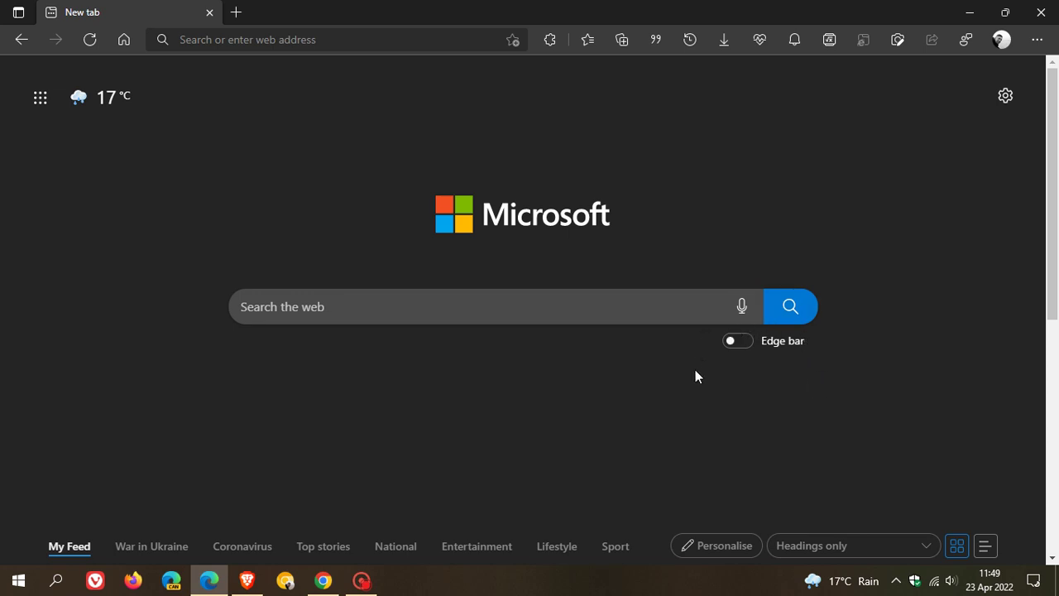
{"action": "left_click", "coordinate": [751, 348]}
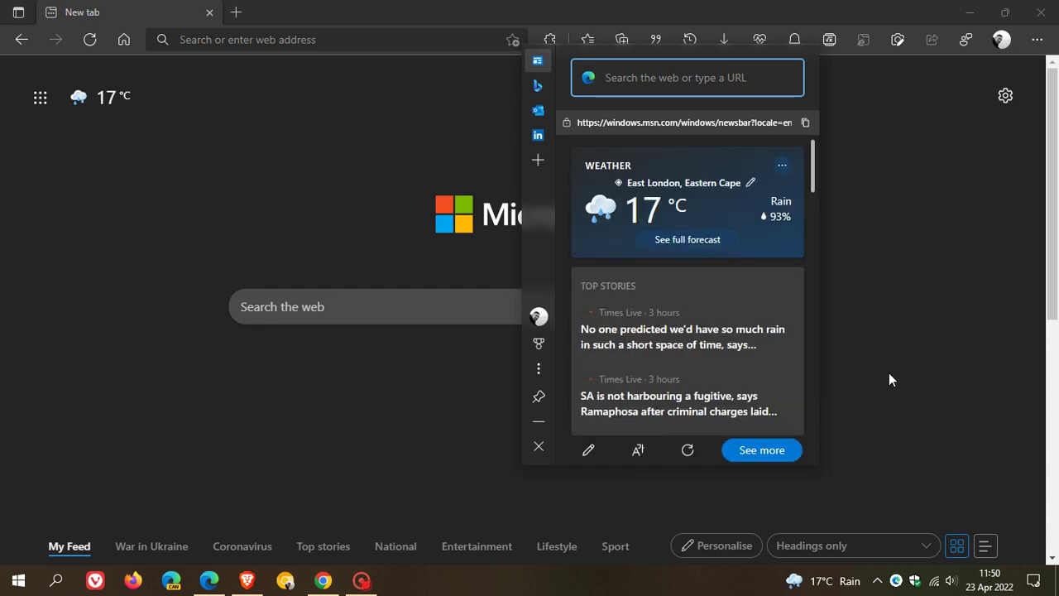
{"action": "left_click", "coordinate": [890, 373]}
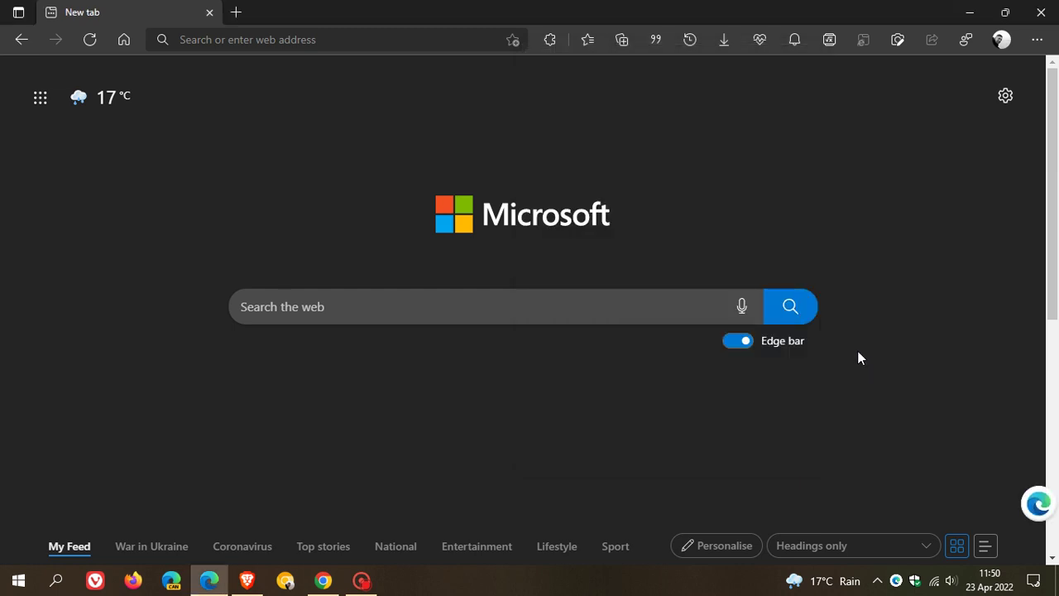
{"action": "left_click", "coordinate": [734, 350]}
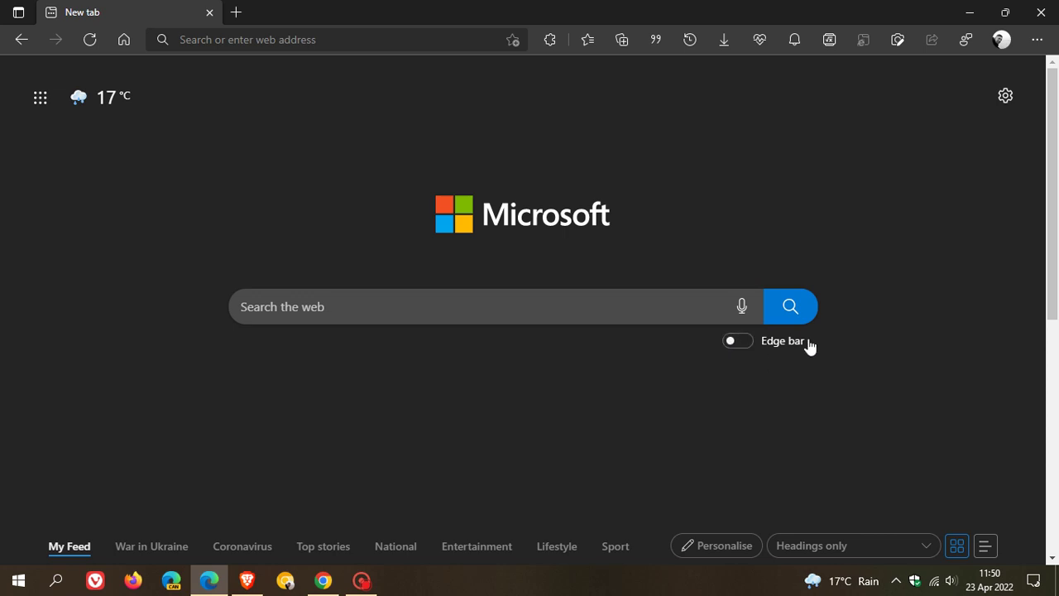